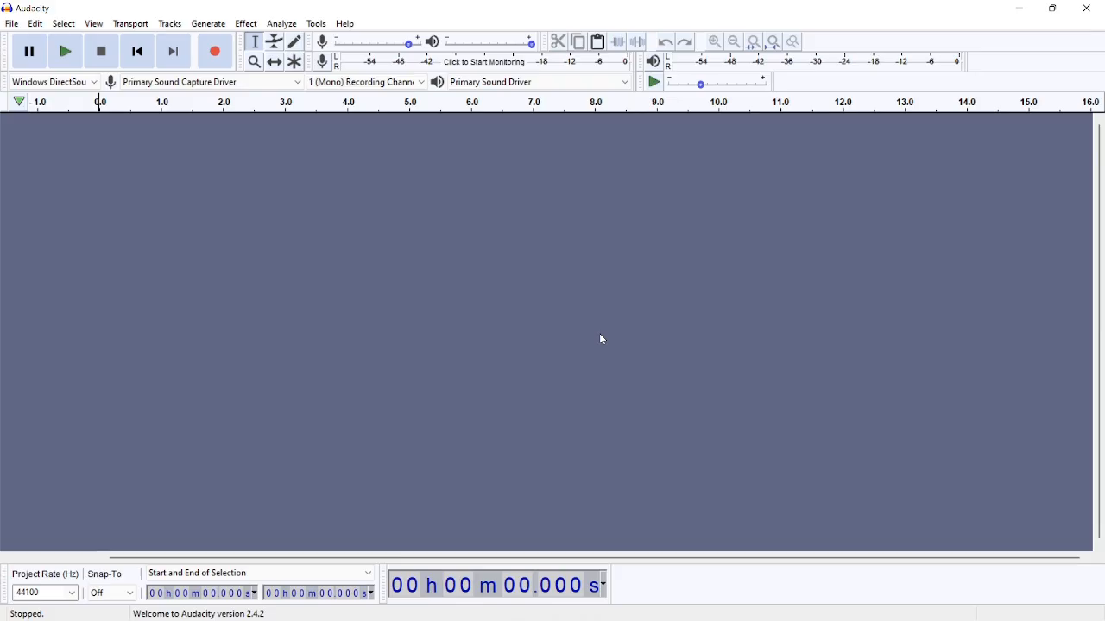
Step: Import the Particles (3) file from the particles folder and select its audio from about 1.57 s to 15.04 s
{"action": "left_click", "coordinate": [12, 24]}
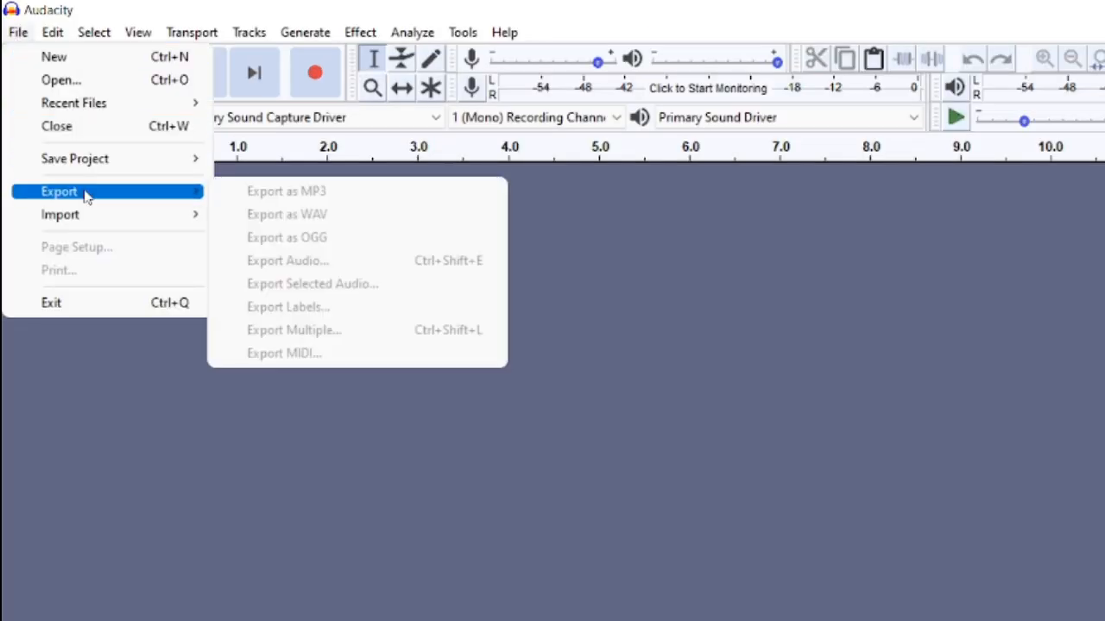
{"action": "mouse_move", "coordinate": [106, 216]}
{"action": "left_click", "coordinate": [256, 215]}
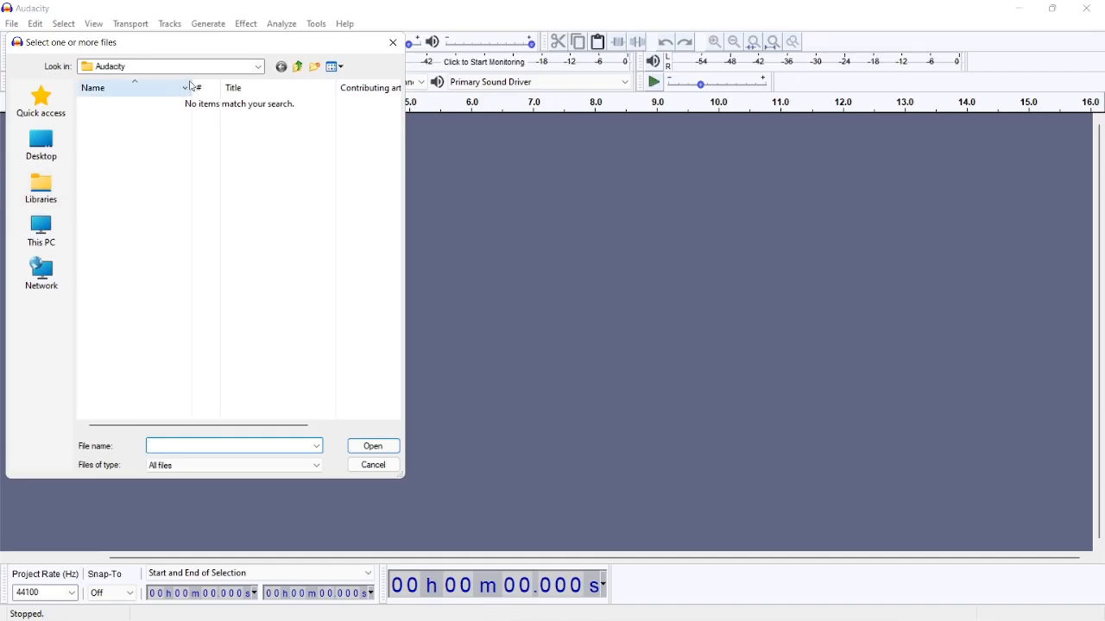
{"action": "left_click", "coordinate": [257, 71]}
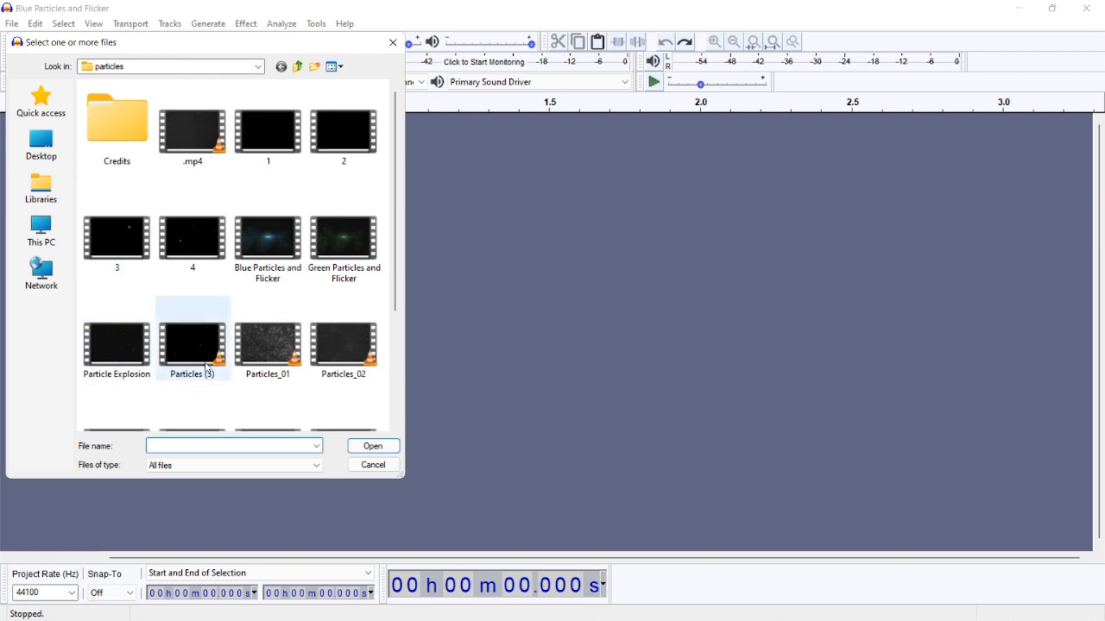
{"action": "left_click", "coordinate": [208, 368]}
{"action": "left_click", "coordinate": [381, 447]}
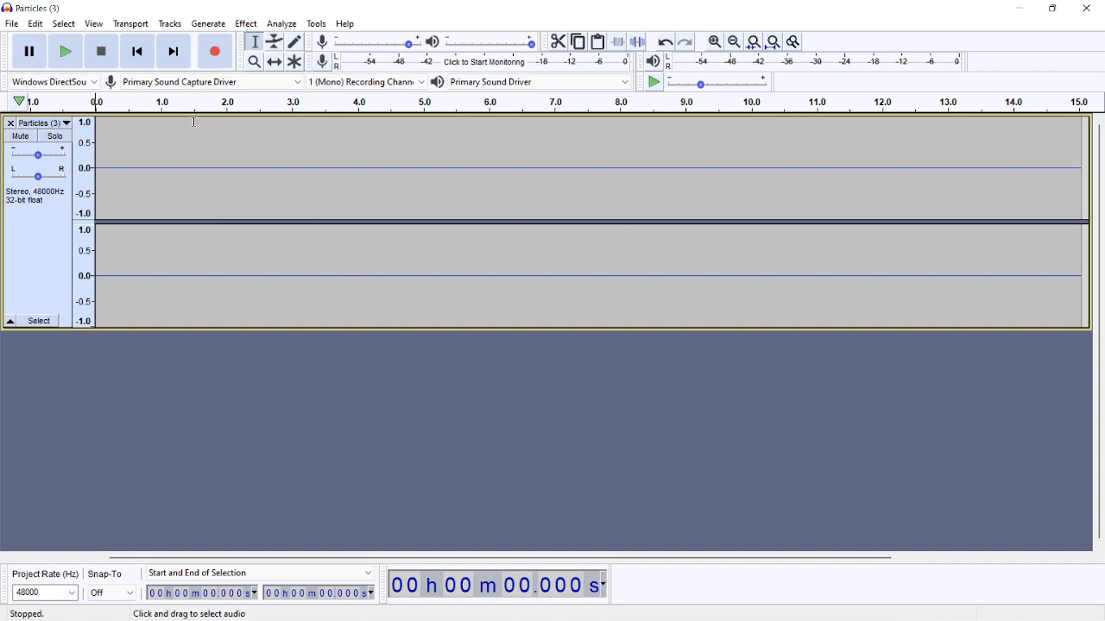
{"action": "left_click_drag", "start_coordinate": [199, 164], "coordinate": [1083, 159]}
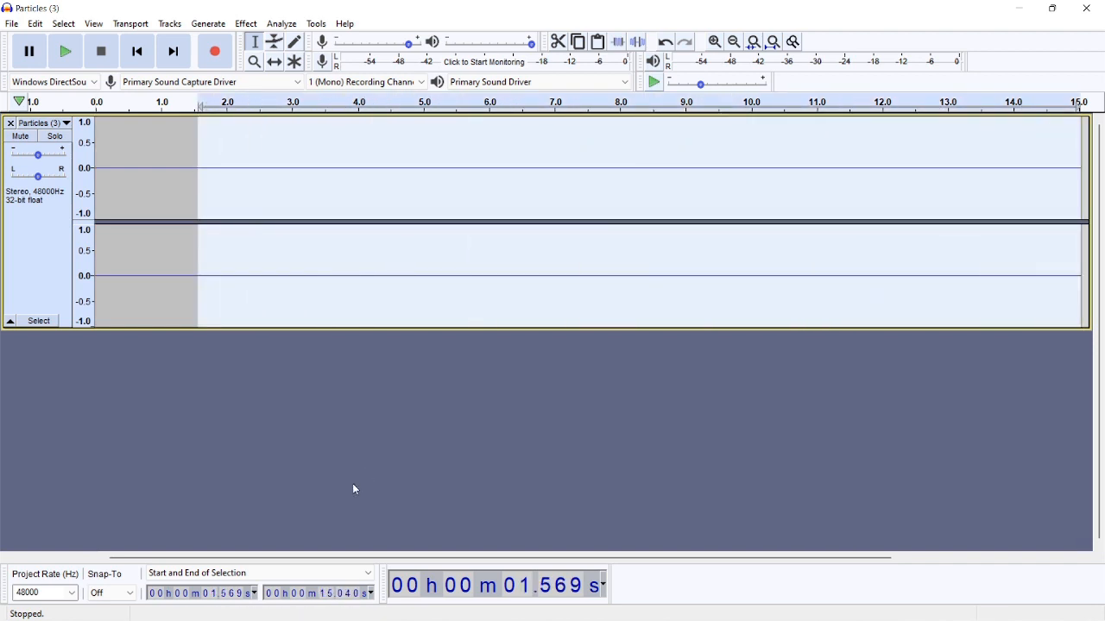
{"action": "left_click_drag", "start_coordinate": [336, 562], "coordinate": [598, 565]}
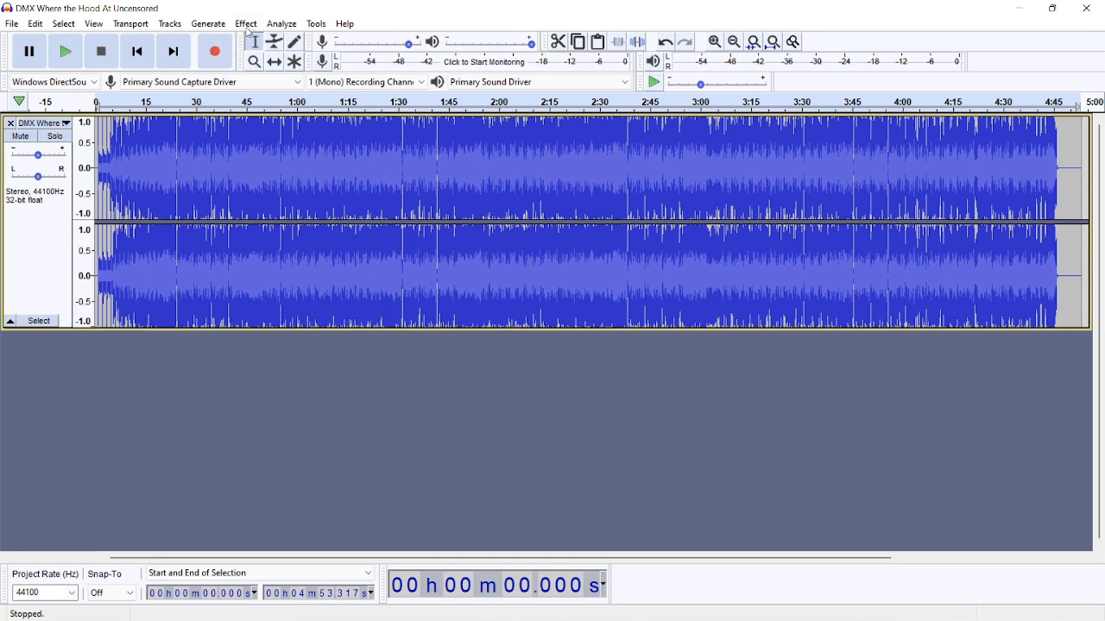
Step: Select the entire DMX track and apply Vocal Reduction and Isolation with the Remove Vocals action
{"action": "left_click", "coordinate": [199, 188]}
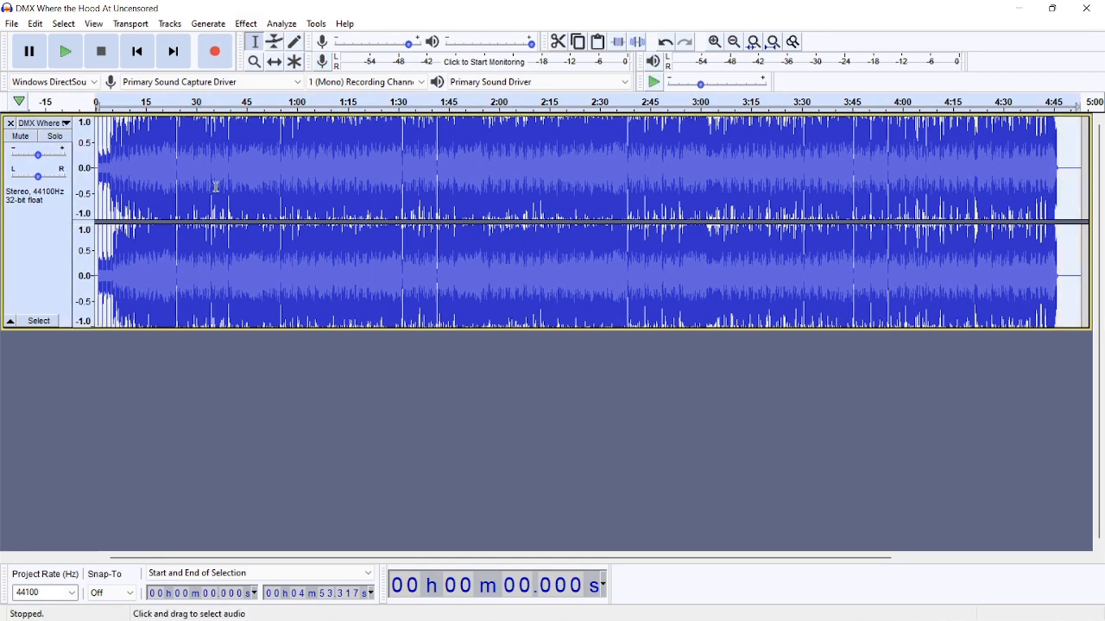
{"action": "left_click", "coordinate": [246, 23]}
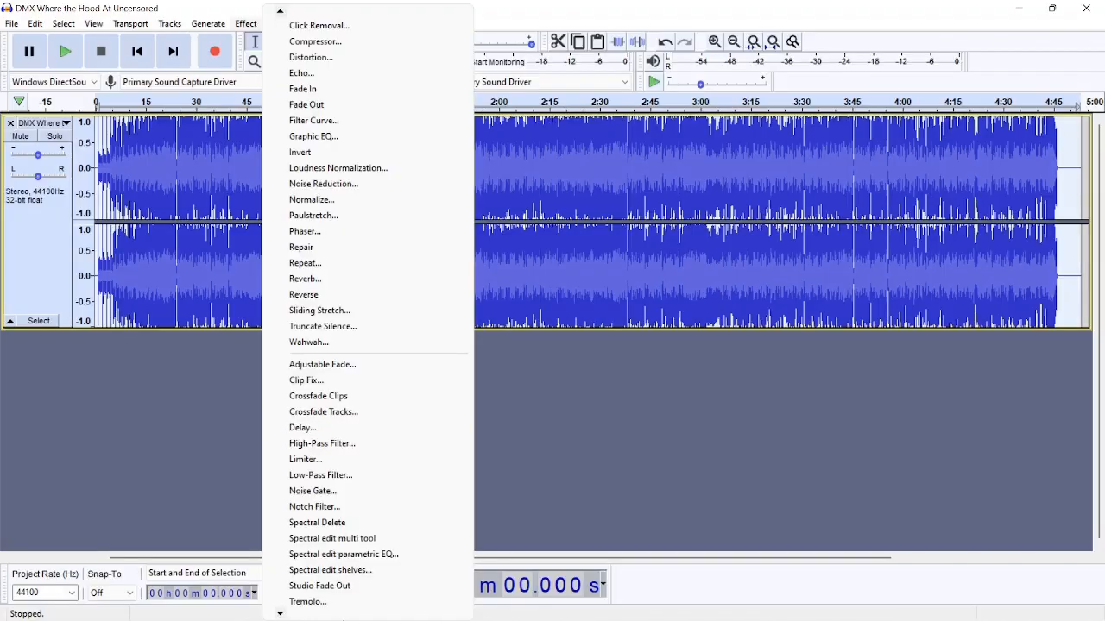
{"action": "mouse_move", "coordinate": [277, 615]}
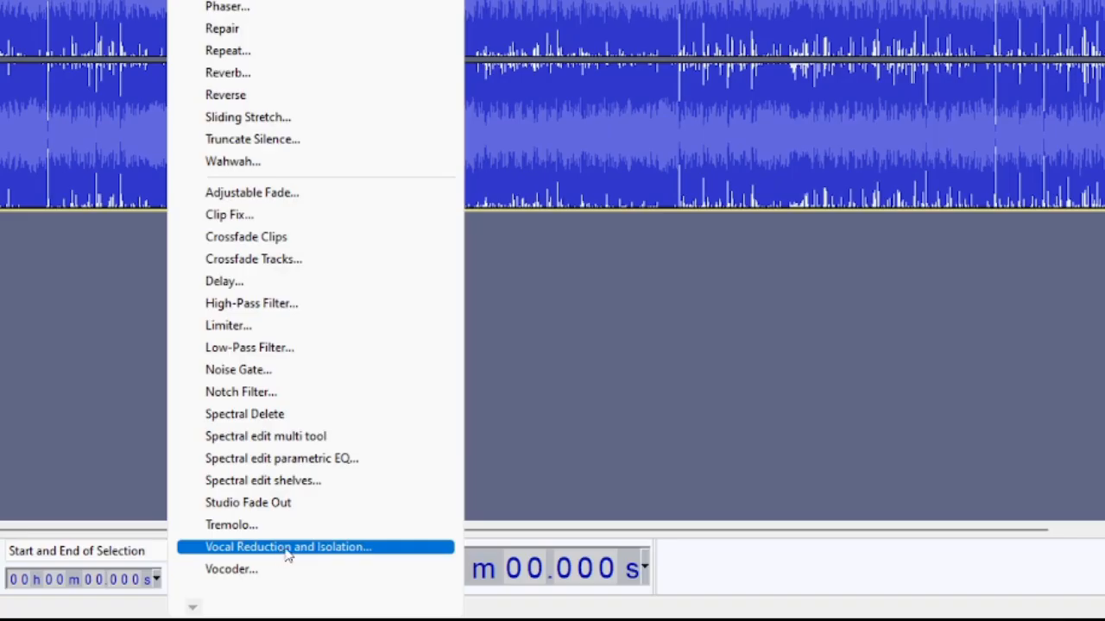
{"action": "left_click", "coordinate": [288, 547]}
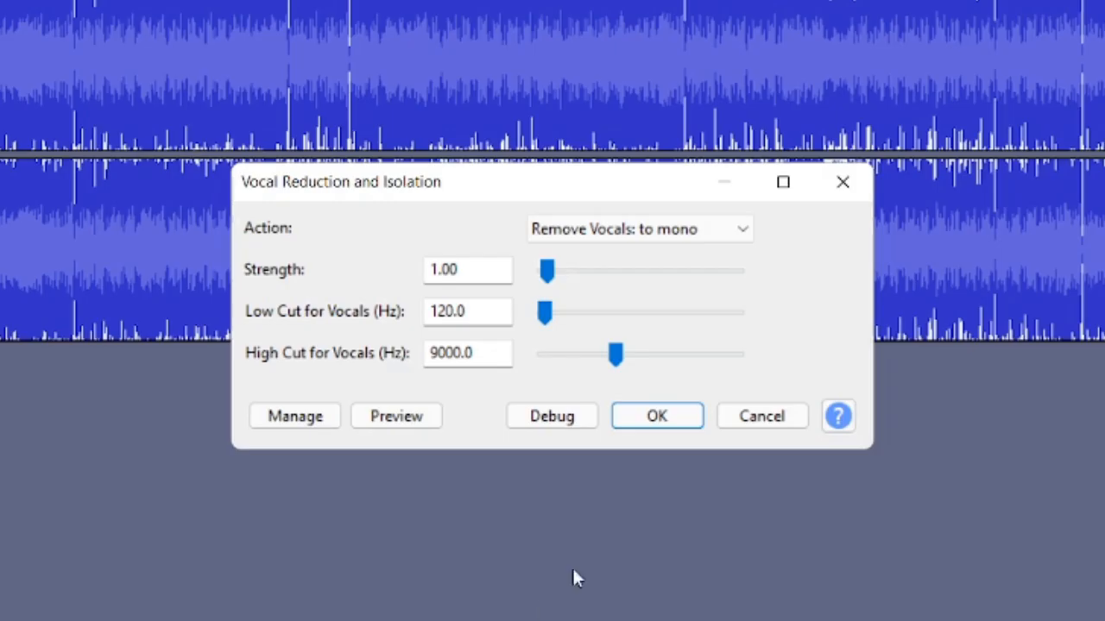
{"action": "left_click", "coordinate": [638, 227]}
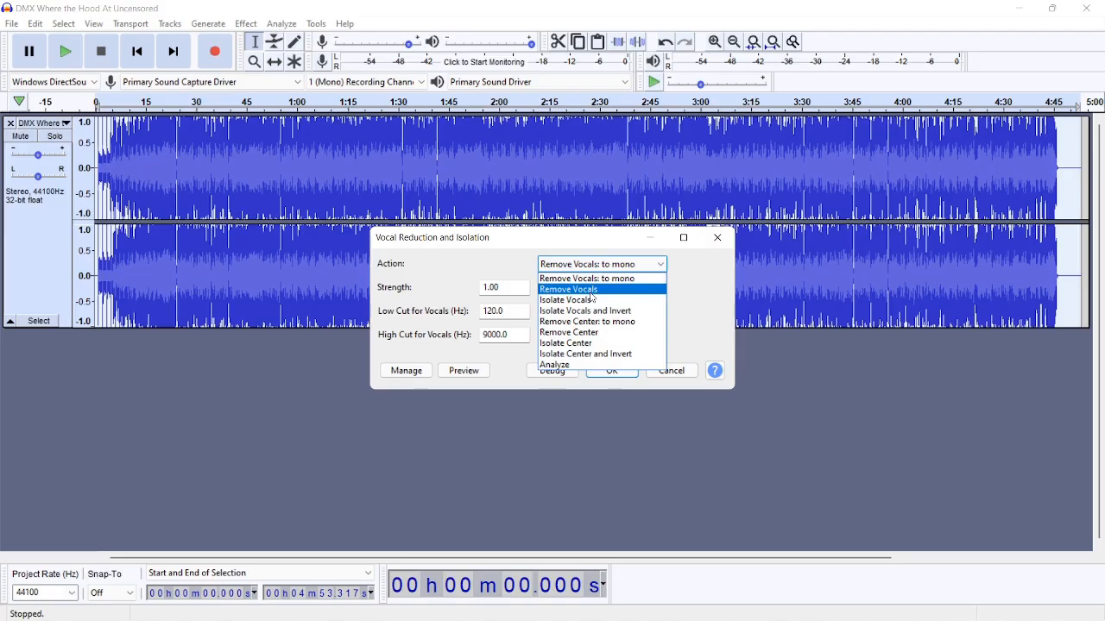
{"action": "left_click", "coordinate": [591, 294]}
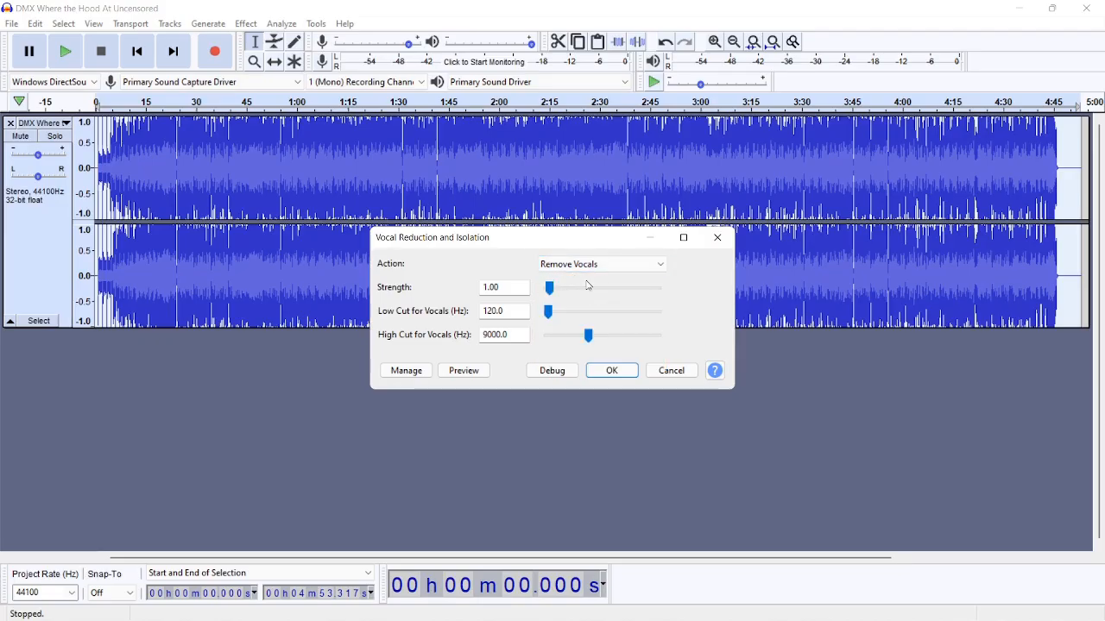
{"action": "left_click", "coordinate": [626, 370]}
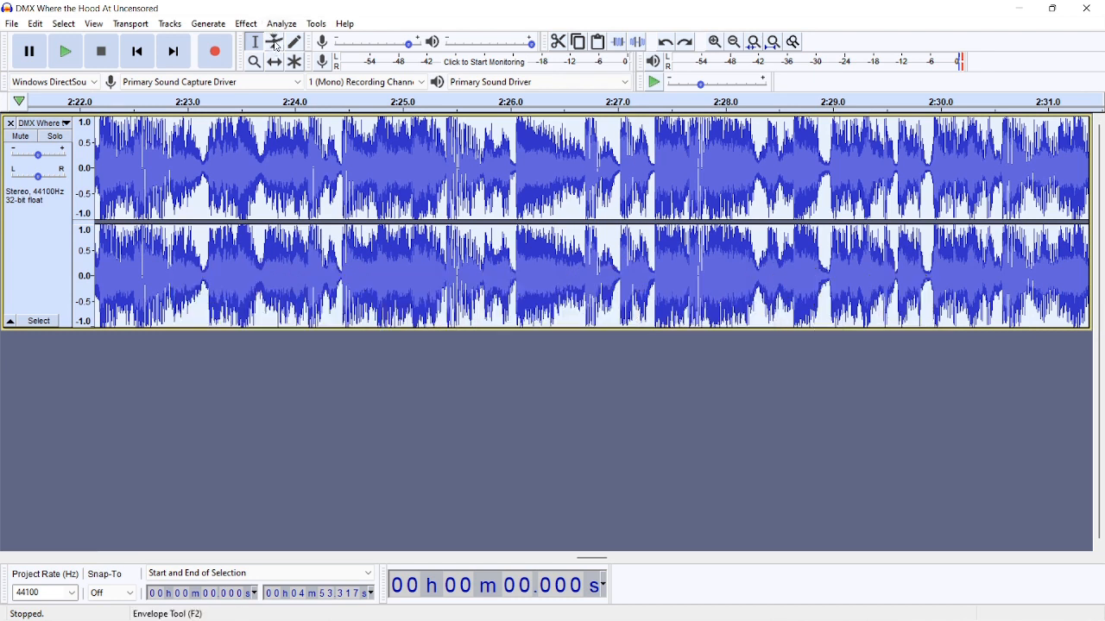
Step: With the Envelope tool, lower the volume up to about 2:23.5 and ramp it to full level at about 2:24.5
{"action": "left_click", "coordinate": [276, 43]}
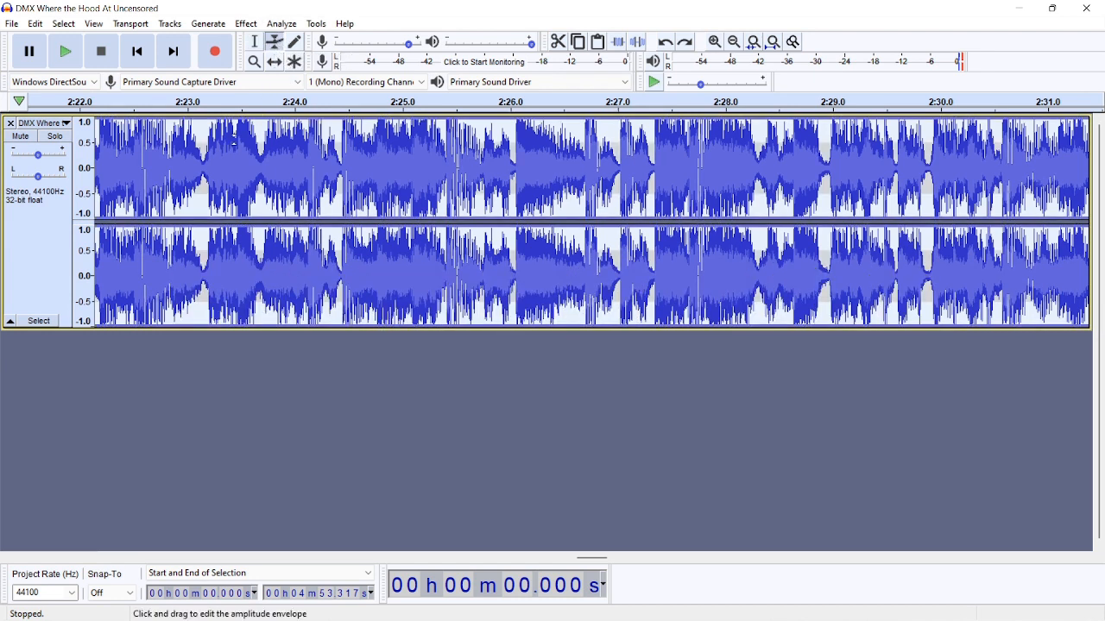
{"action": "left_click", "coordinate": [238, 122]}
{"action": "left_click", "coordinate": [320, 118]}
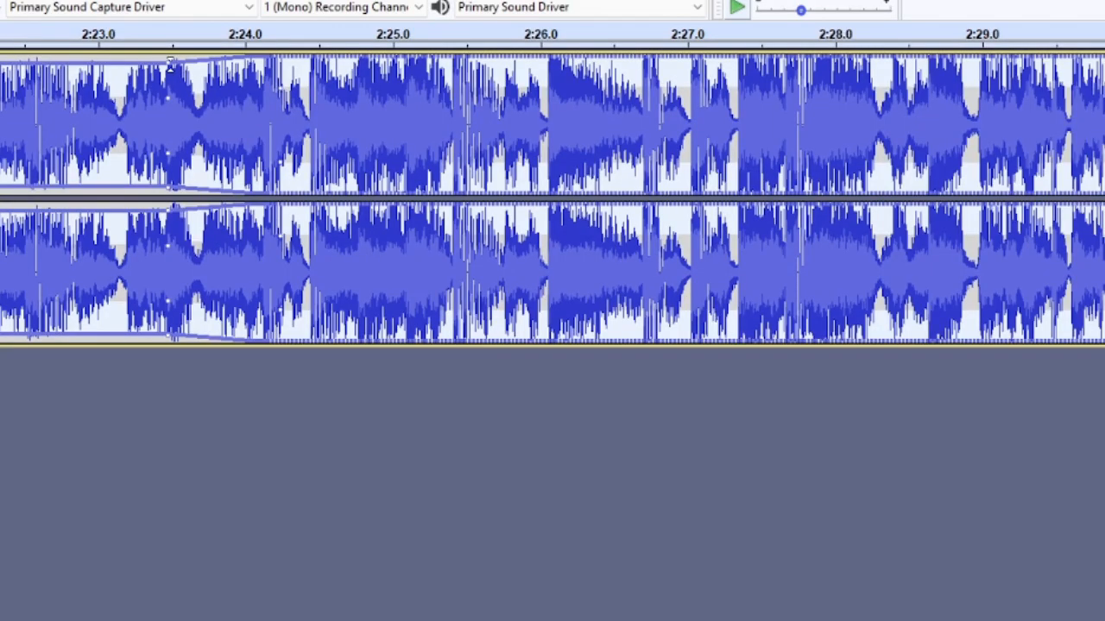
{"action": "left_click_drag", "start_coordinate": [170, 65], "coordinate": [176, 93]}
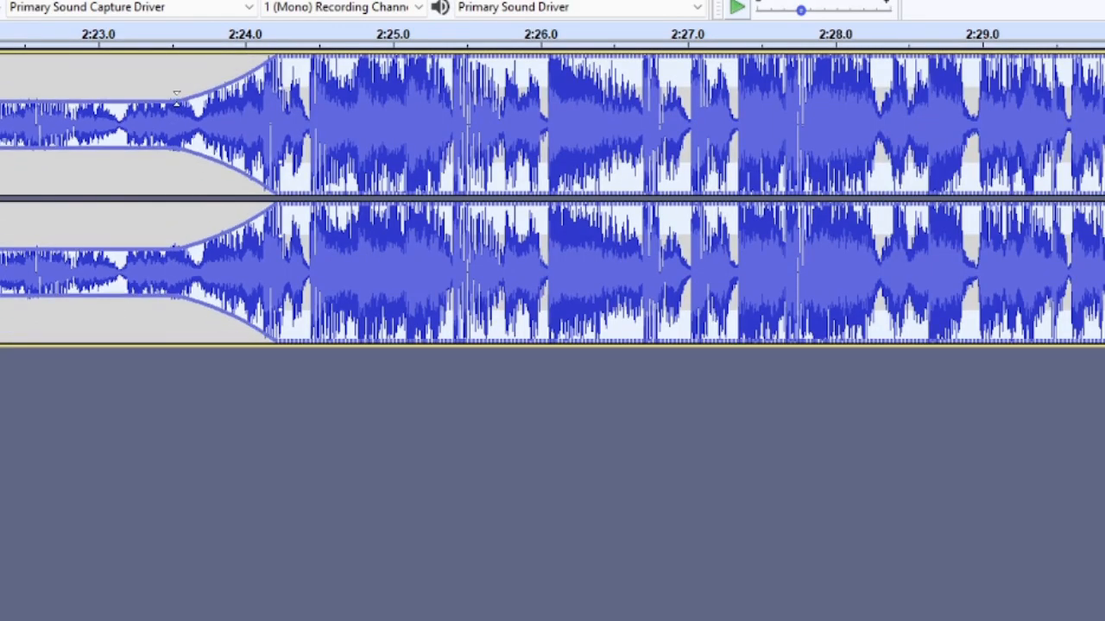
{"action": "left_click_drag", "start_coordinate": [277, 57], "coordinate": [325, 55]}
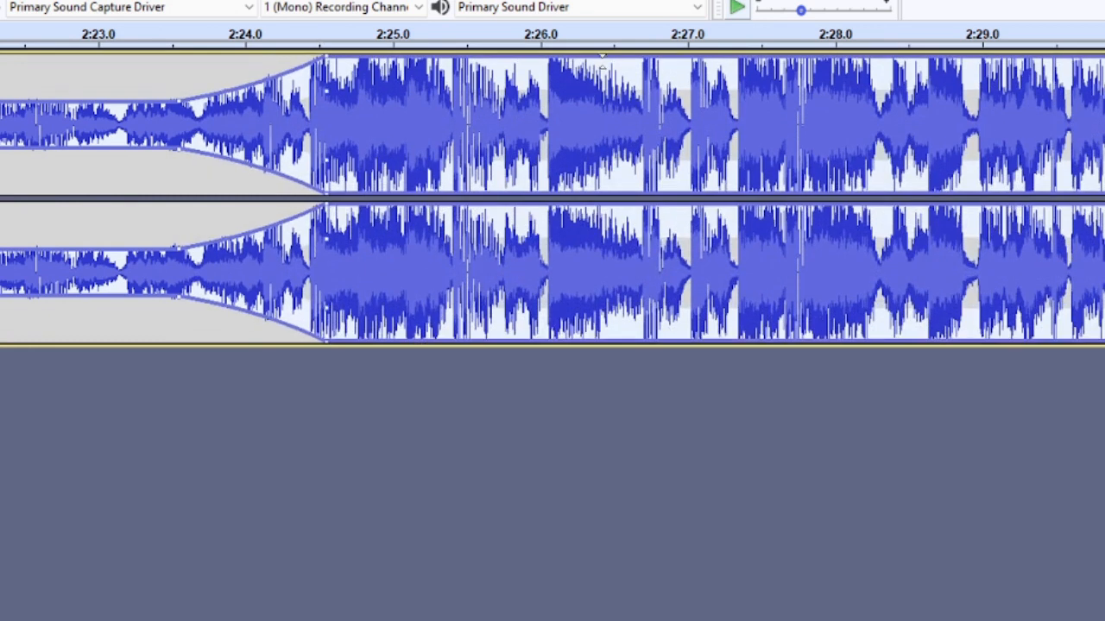
Step: Shape an envelope dip at about 2:26.8 that rises gradually to full amplitude at about 2:29.3
{"action": "left_click", "coordinate": [604, 63]}
{"action": "left_click_drag", "start_coordinate": [631, 64], "coordinate": [660, 107]}
{"action": "left_click_drag", "start_coordinate": [775, 104], "coordinate": [783, 80]}
{"action": "left_click_drag", "start_coordinate": [901, 173], "coordinate": [901, 181]}
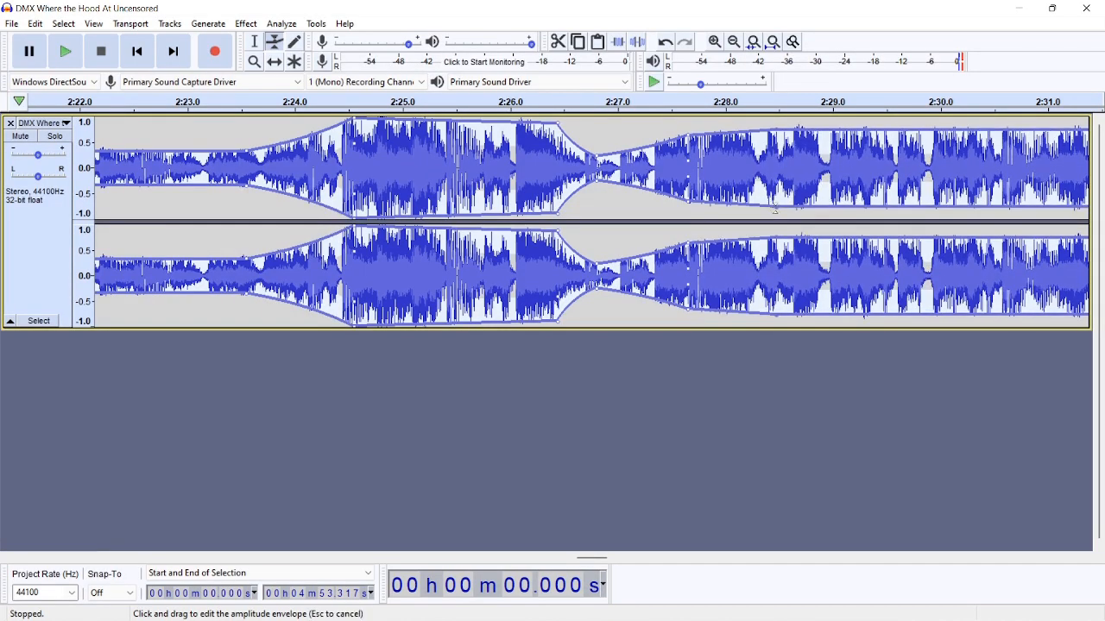
{"action": "left_click_drag", "start_coordinate": [775, 210], "coordinate": [775, 213]}
{"action": "left_click_drag", "start_coordinate": [864, 120], "coordinate": [864, 117]}
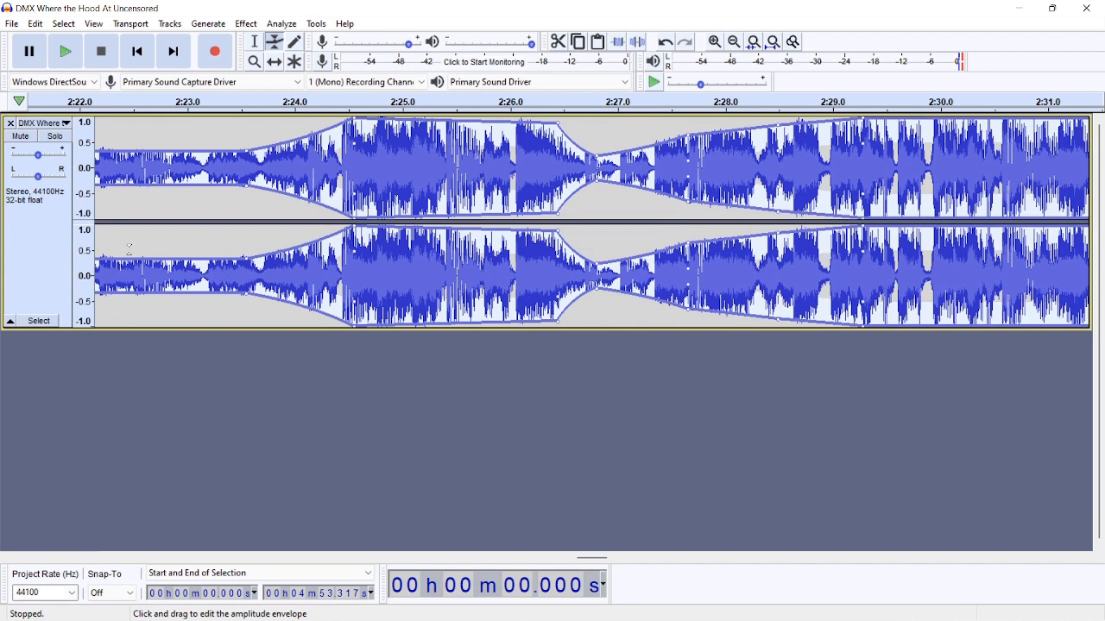
Step: Raise the amplitude envelope between about 2:22.3 and 2:23.4, and return to the Selection tool
{"action": "left_click_drag", "start_coordinate": [129, 260], "coordinate": [126, 240]}
{"action": "left_click_drag", "start_coordinate": [191, 251], "coordinate": [189, 237]}
{"action": "left_click_drag", "start_coordinate": [224, 300], "coordinate": [227, 306]}
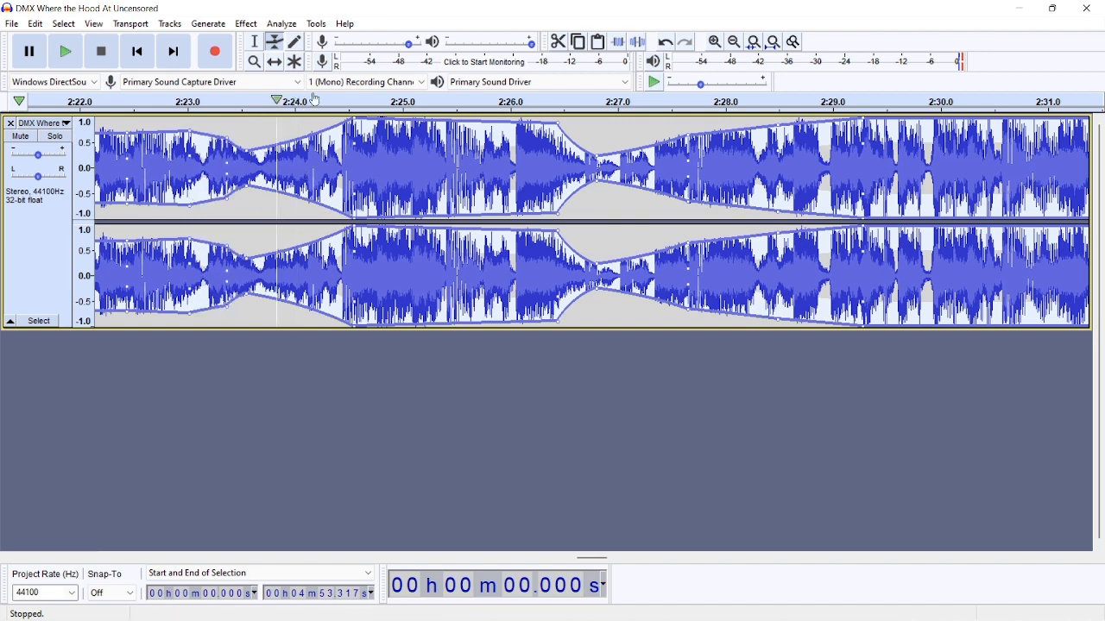
{"action": "left_click", "coordinate": [254, 42]}
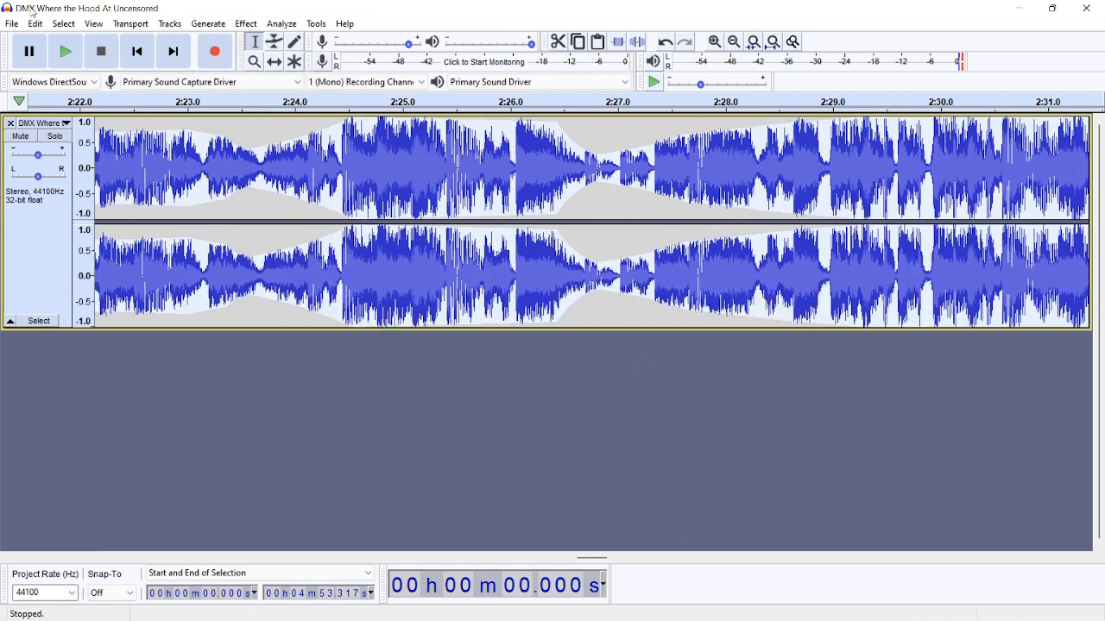
Step: Try the Dark and High Contrast interface themes in the preferences and return to the Light theme
{"action": "left_click", "coordinate": [38, 24]}
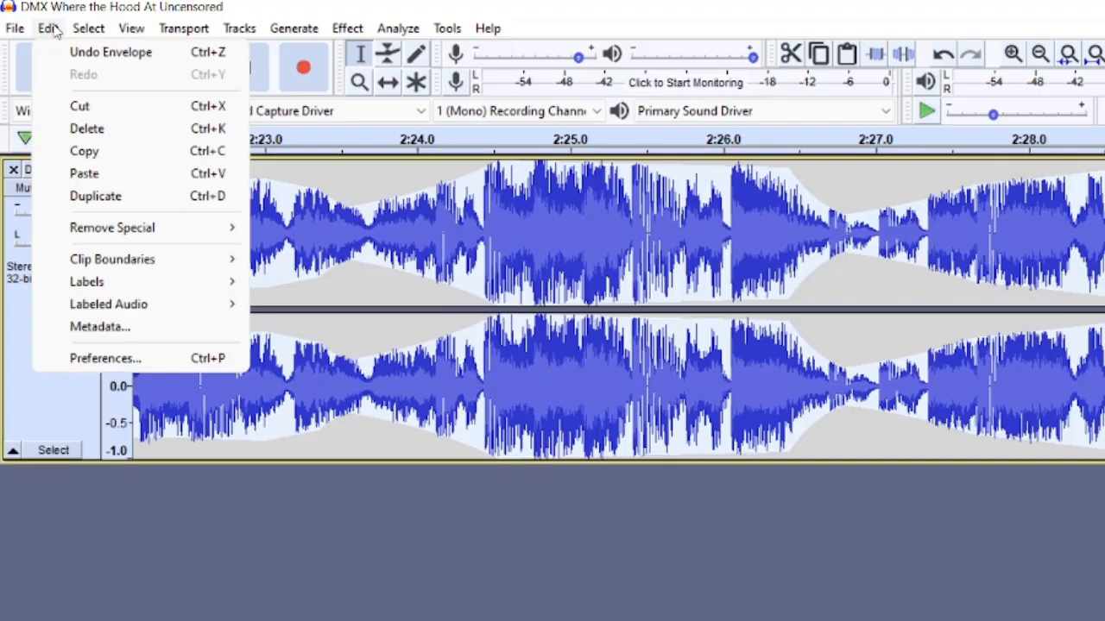
{"action": "left_click", "coordinate": [123, 367]}
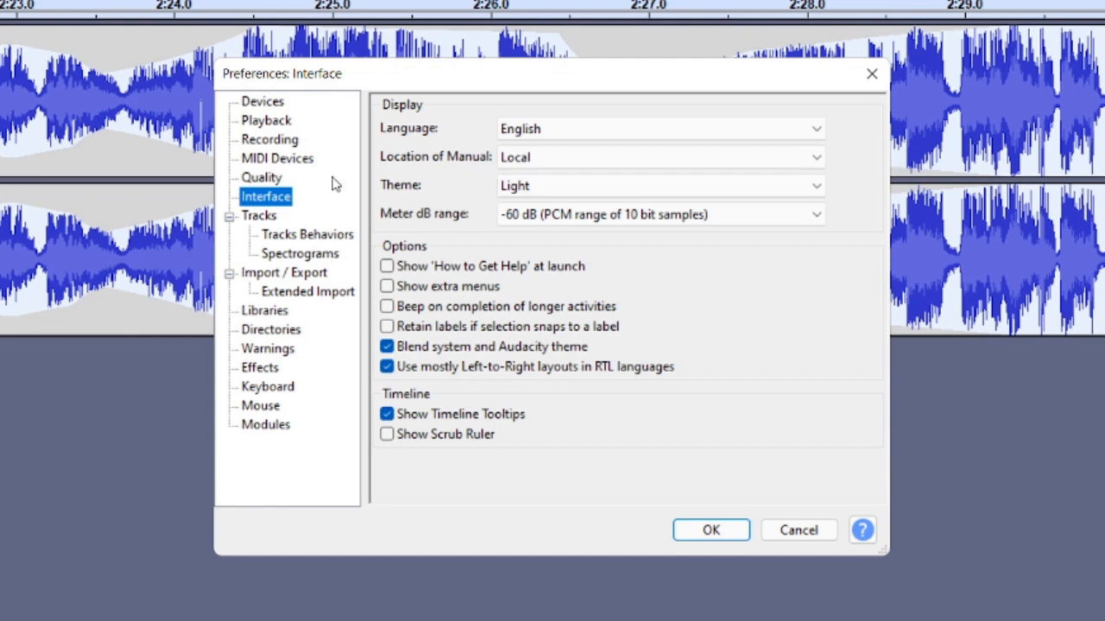
{"action": "left_click", "coordinate": [811, 186]}
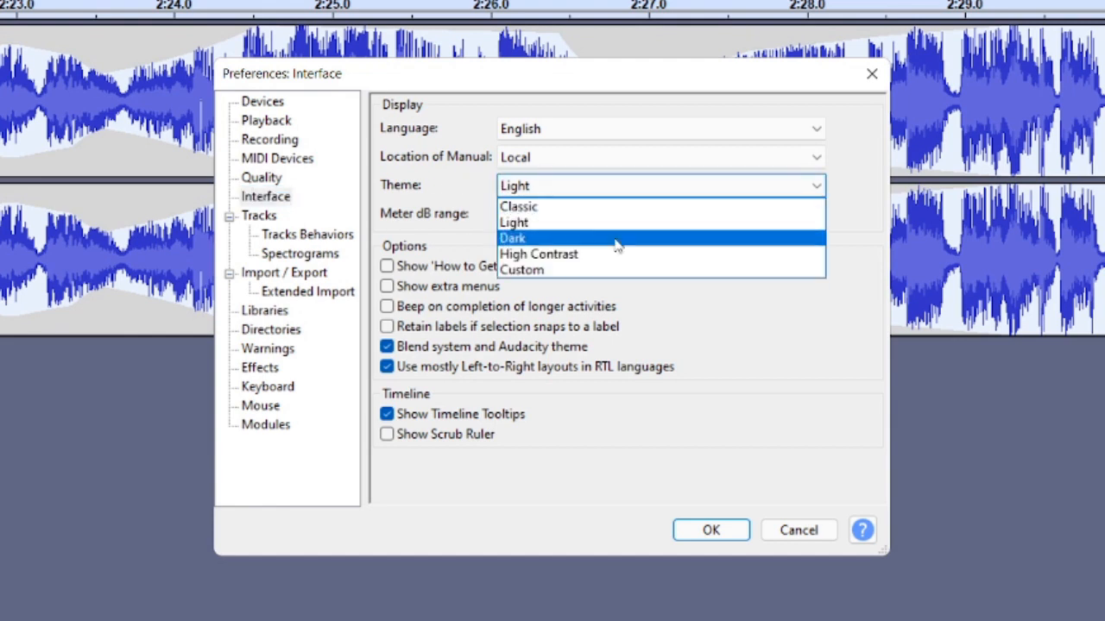
{"action": "left_click", "coordinate": [527, 238]}
{"action": "left_click", "coordinate": [709, 530]}
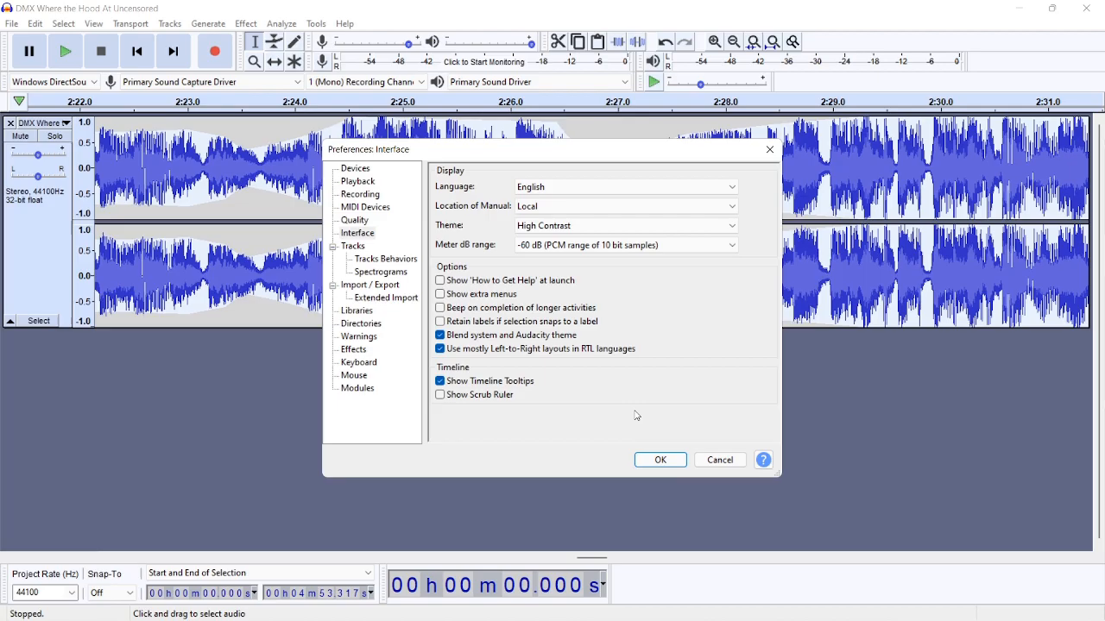
{"action": "left_click", "coordinate": [659, 459]}
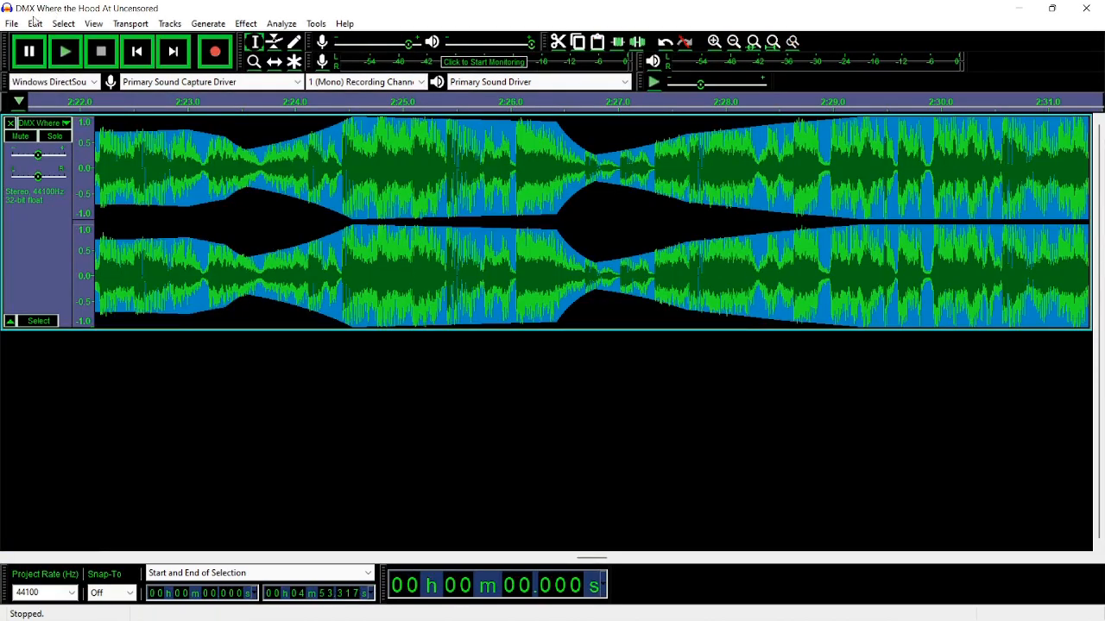
{"action": "left_click", "coordinate": [12, 23]}
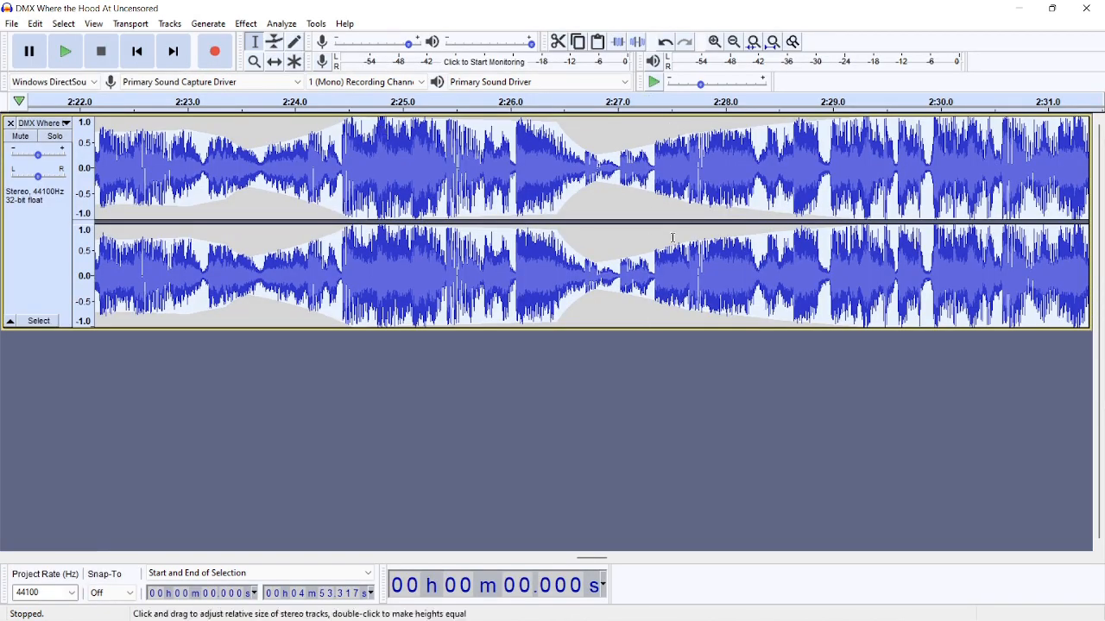
Step: Set the DMX track's wave color to Instrument 2
{"action": "left_click", "coordinate": [68, 129]}
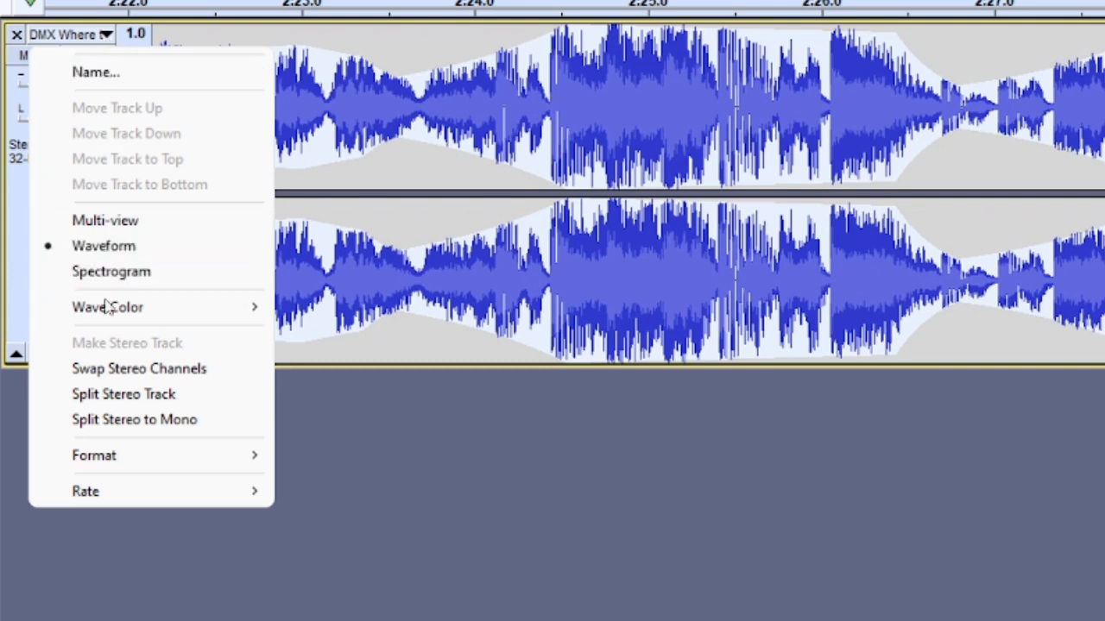
{"action": "mouse_move", "coordinate": [107, 307]}
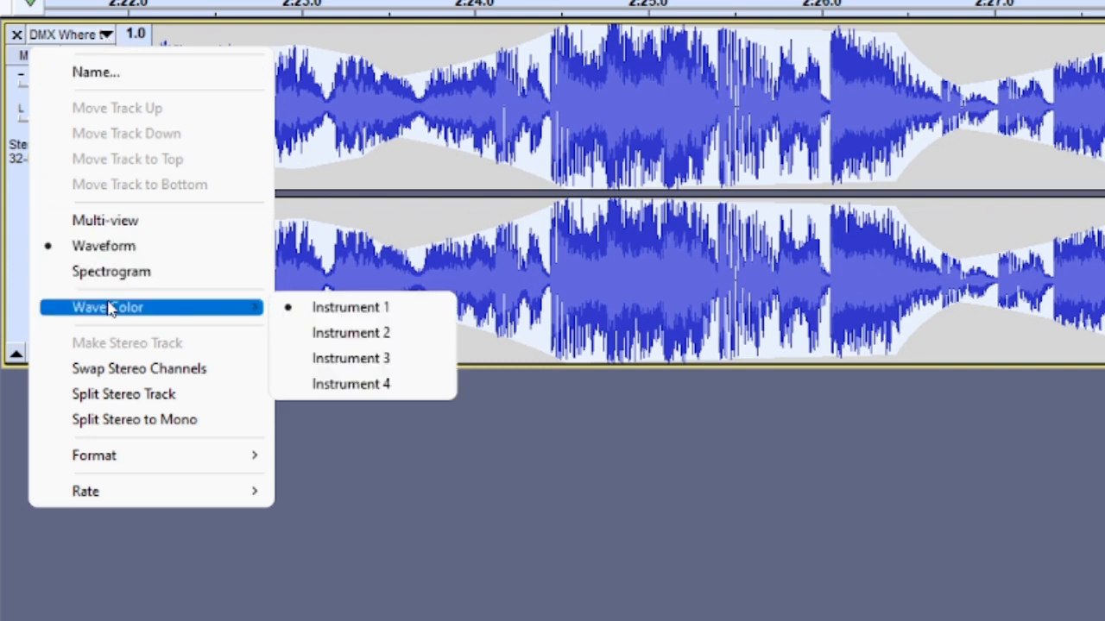
{"action": "left_click", "coordinate": [367, 334]}
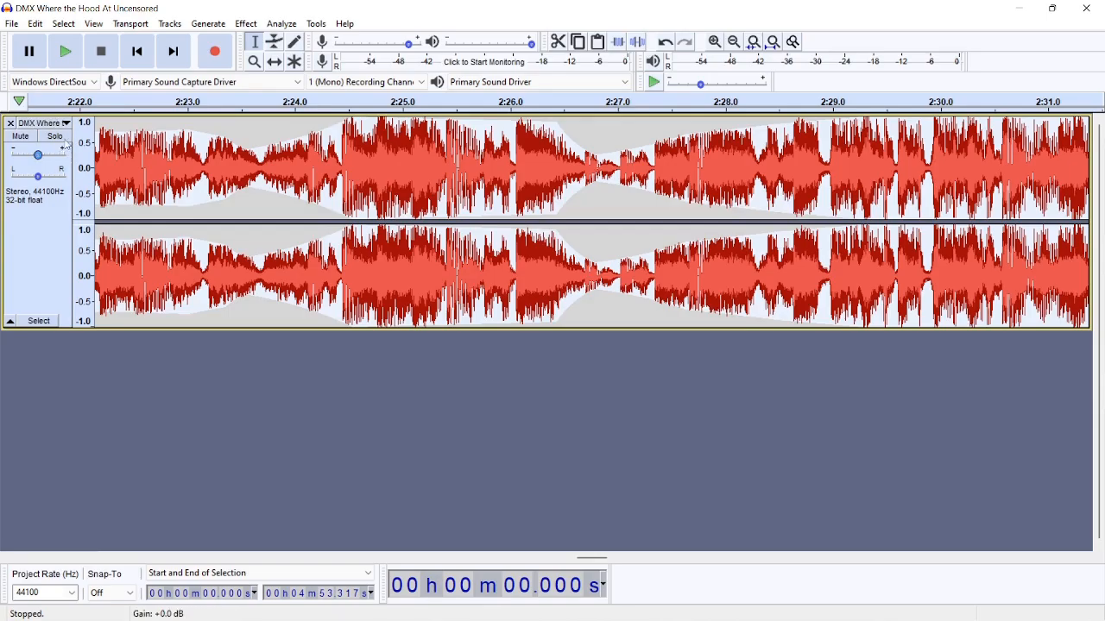
Step: Change the DMX track's wave color to Instrument 3
{"action": "left_click", "coordinate": [67, 38]}
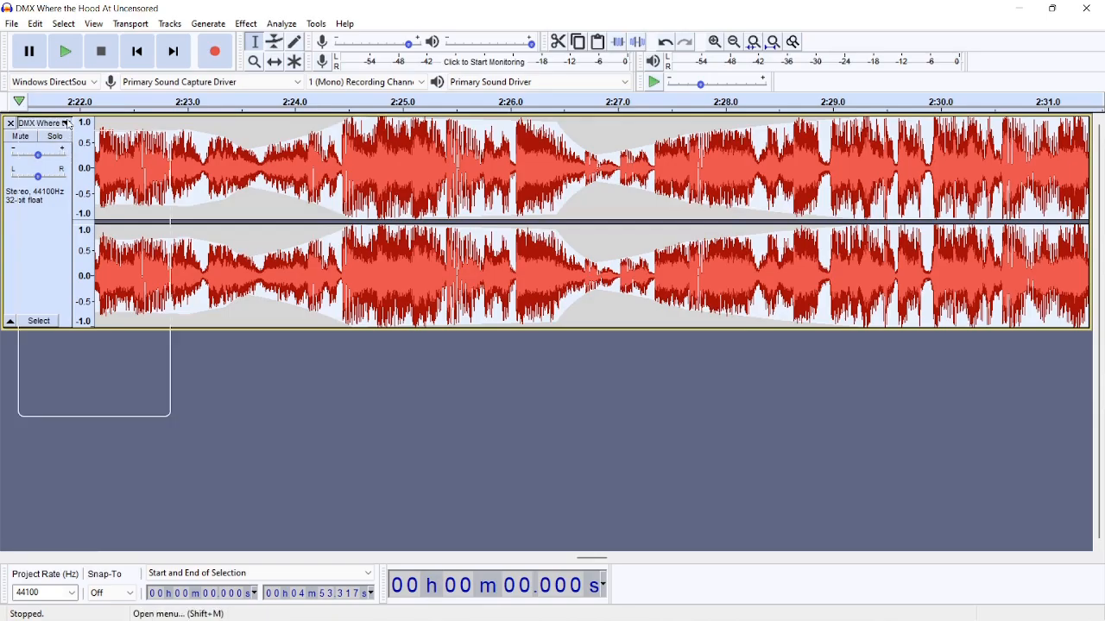
{"action": "mouse_move", "coordinate": [103, 293]}
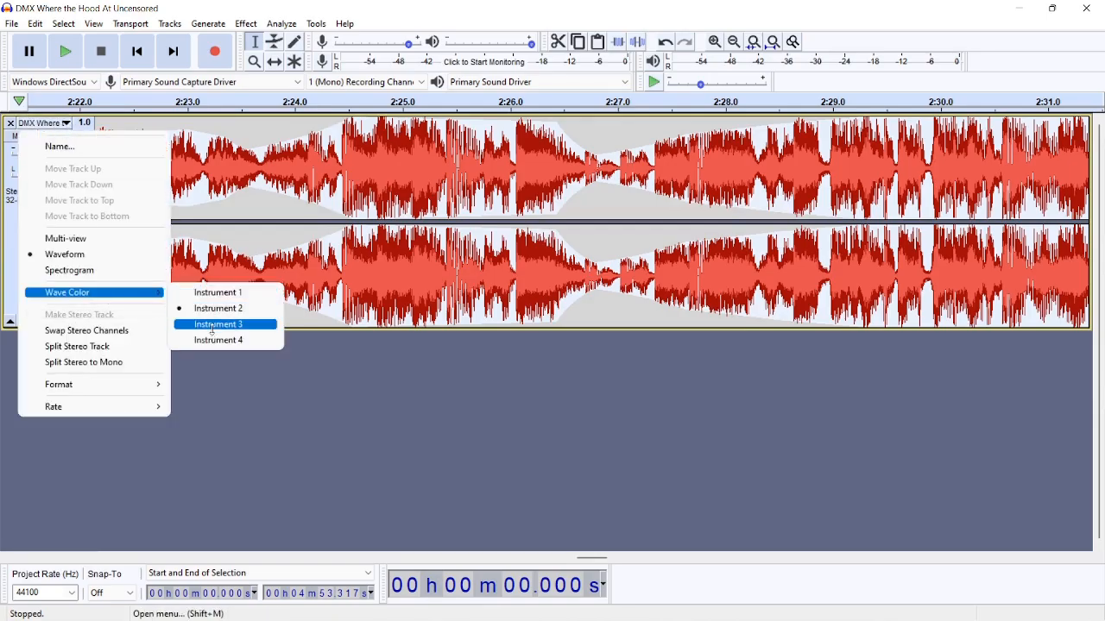
{"action": "left_click", "coordinate": [216, 327]}
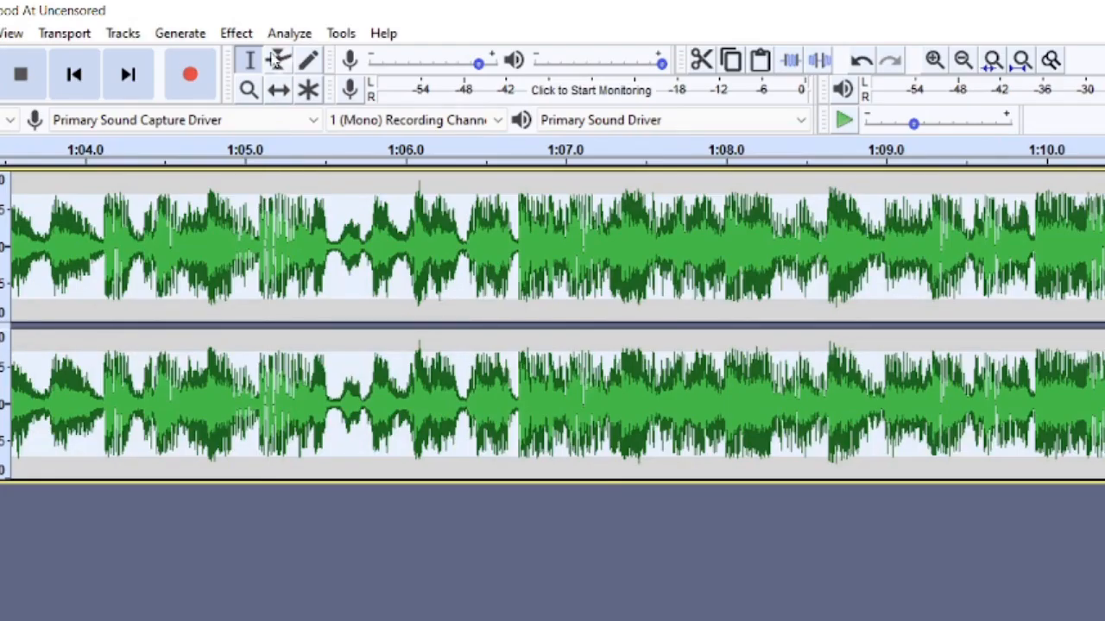
Step: Open the Graphic EQ effect for the track and raise the 20, 25, 400, 630 and 1k bands above the flat level
{"action": "left_click", "coordinate": [235, 33]}
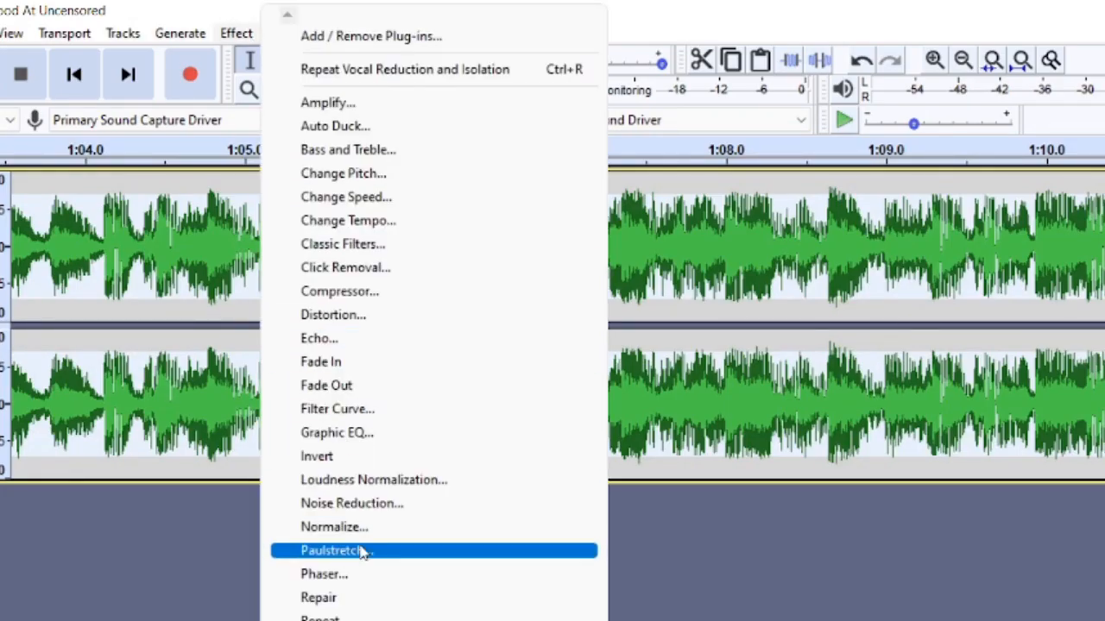
{"action": "left_click", "coordinate": [384, 432]}
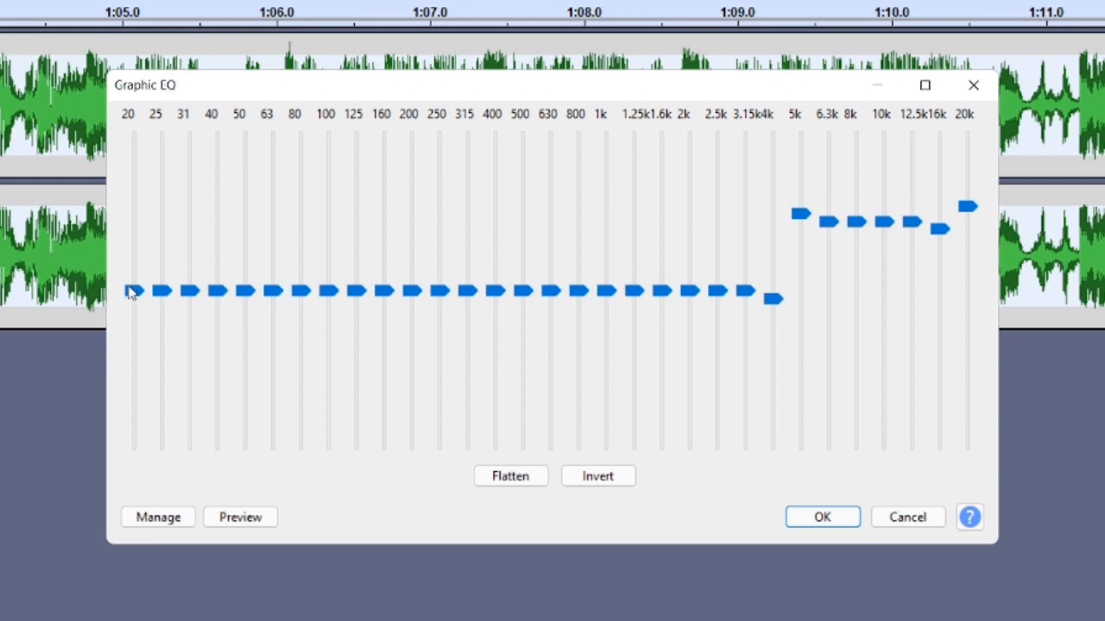
{"action": "left_click_drag", "start_coordinate": [131, 291], "coordinate": [162, 228]}
{"action": "left_click_drag", "start_coordinate": [605, 291], "coordinate": [606, 236]}
{"action": "left_click_drag", "start_coordinate": [548, 289], "coordinate": [519, 251]}
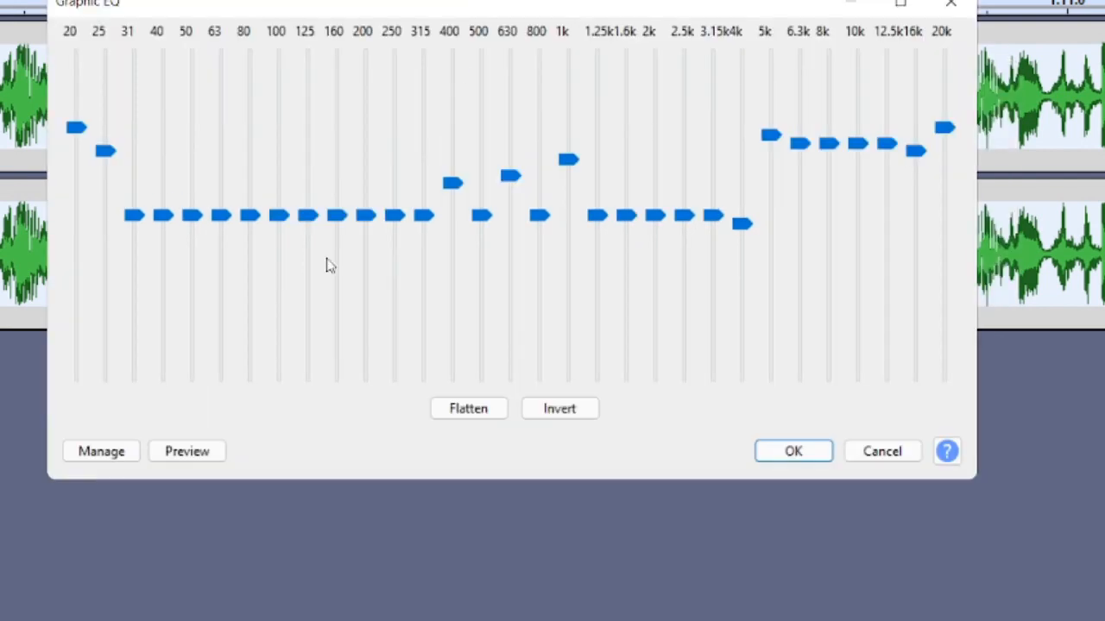
Step: Load the Bass Boost factory preset in Graphic EQ and apply the effect to the track
{"action": "left_click", "coordinate": [107, 454]}
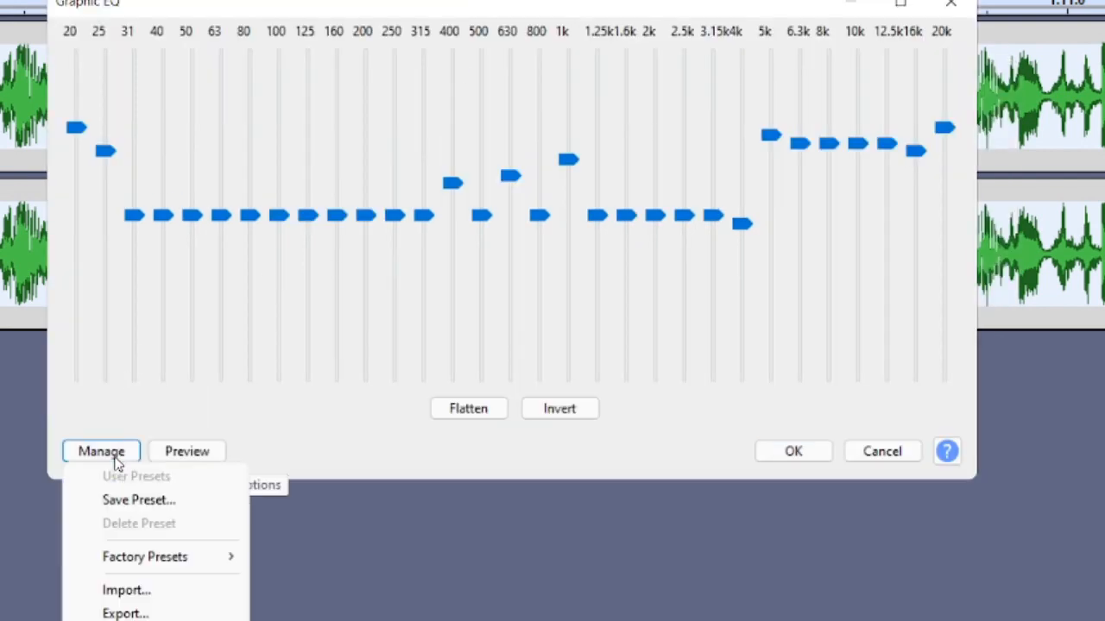
{"action": "mouse_move", "coordinate": [158, 569]}
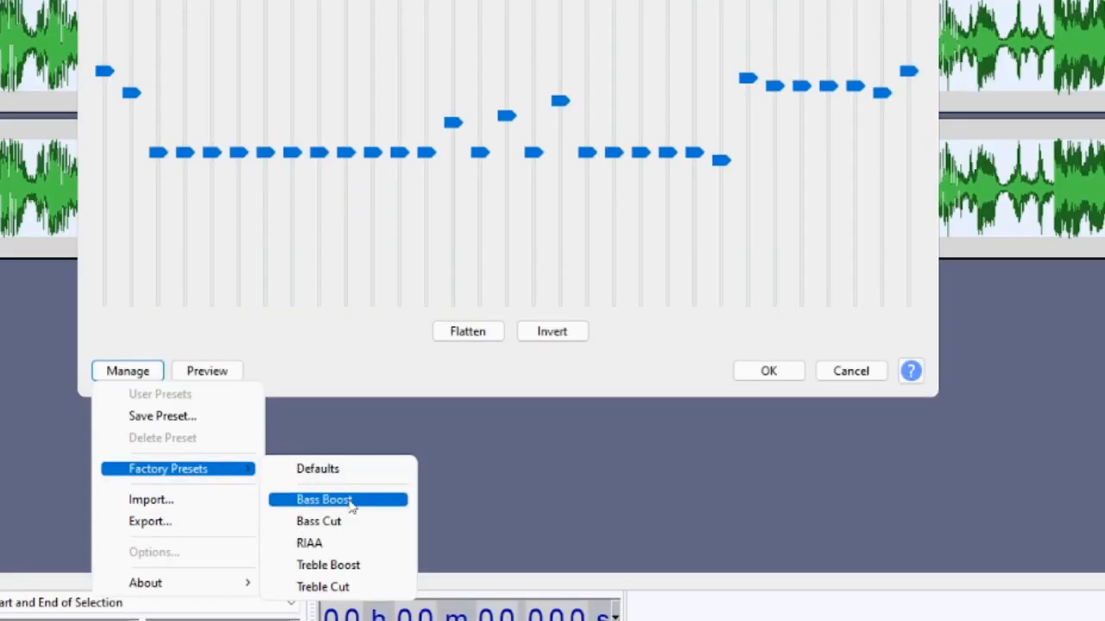
{"action": "left_click", "coordinate": [349, 501]}
{"action": "left_click", "coordinate": [781, 376]}
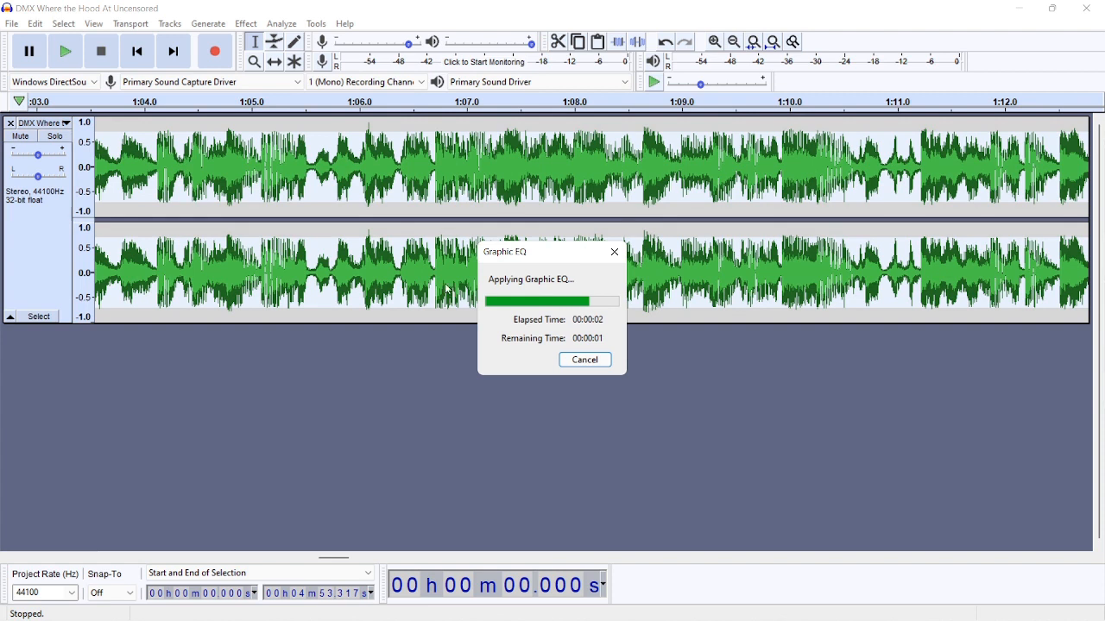
Step: Apply Graphic EQ to the whole track a second time and deselect the track
{"action": "left_click", "coordinate": [252, 24]}
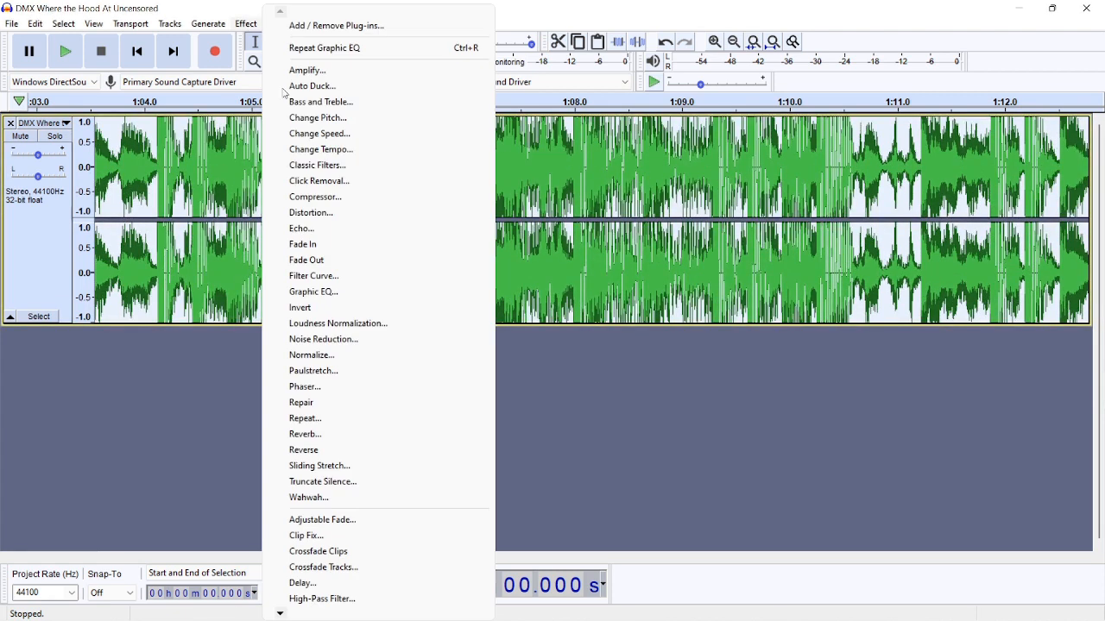
{"action": "left_click", "coordinate": [321, 291]}
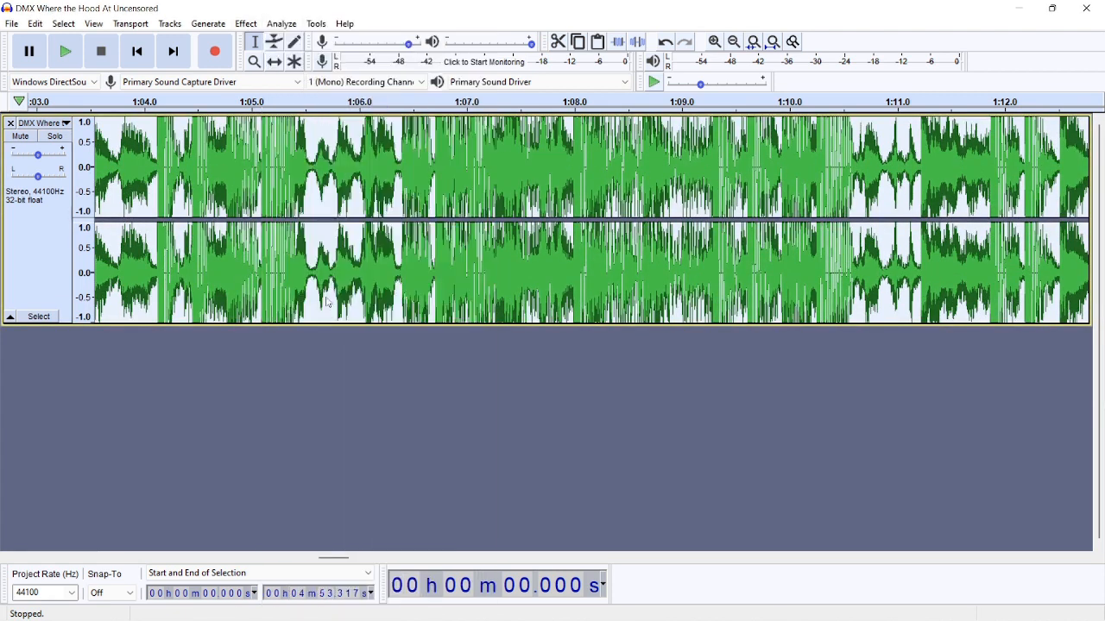
{"action": "left_click", "coordinate": [739, 456]}
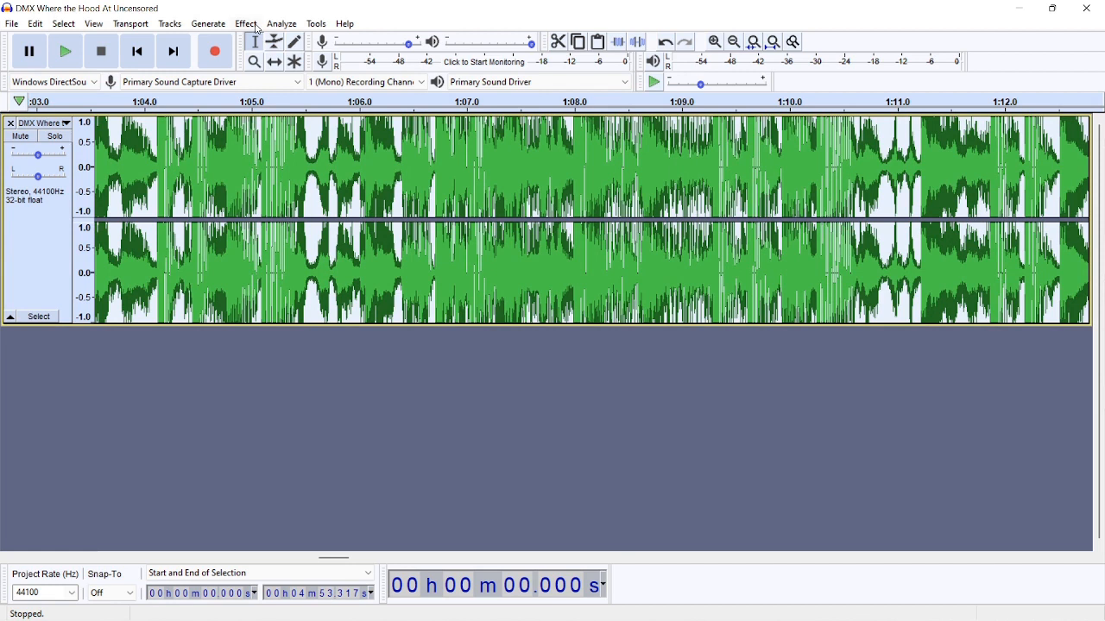
{"action": "left_click", "coordinate": [144, 388]}
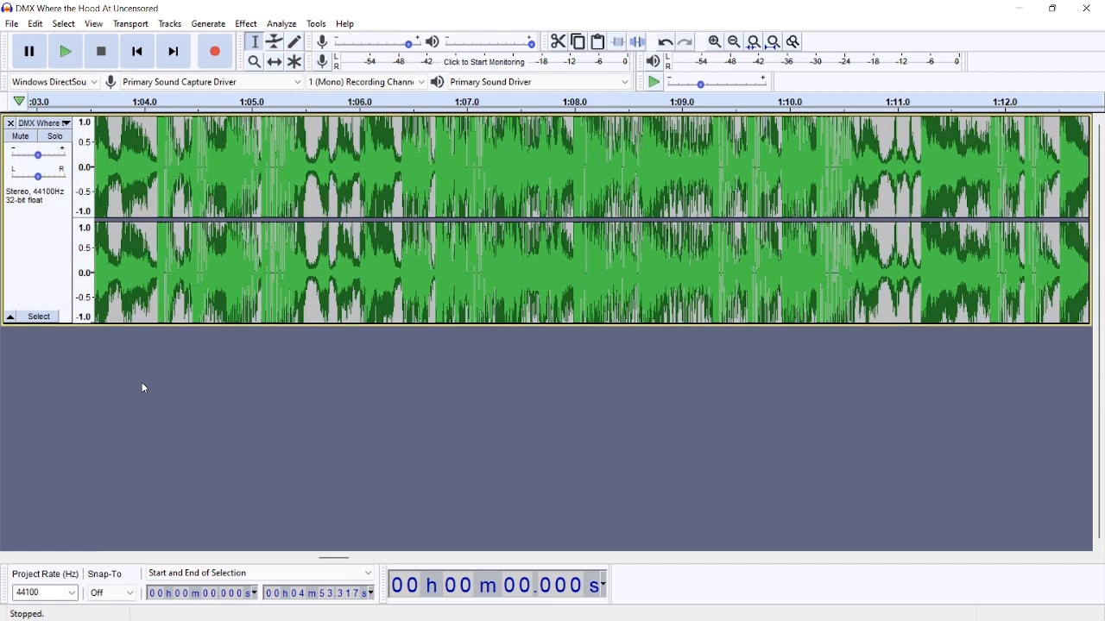